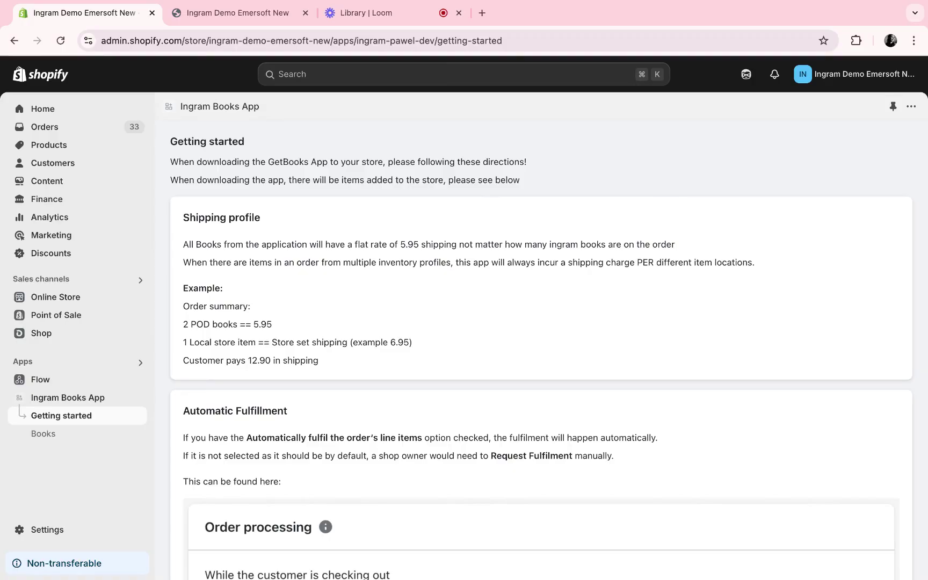
- Open the Ingram Books App's Books page and browse its catalogue of prices and inventory
scroll(541, 349, down, 5)
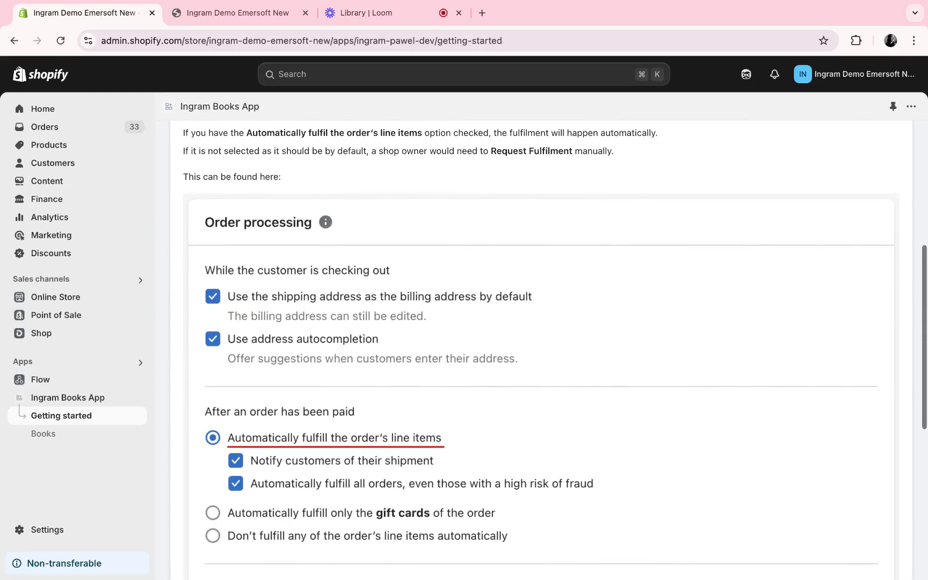
click(85, 438)
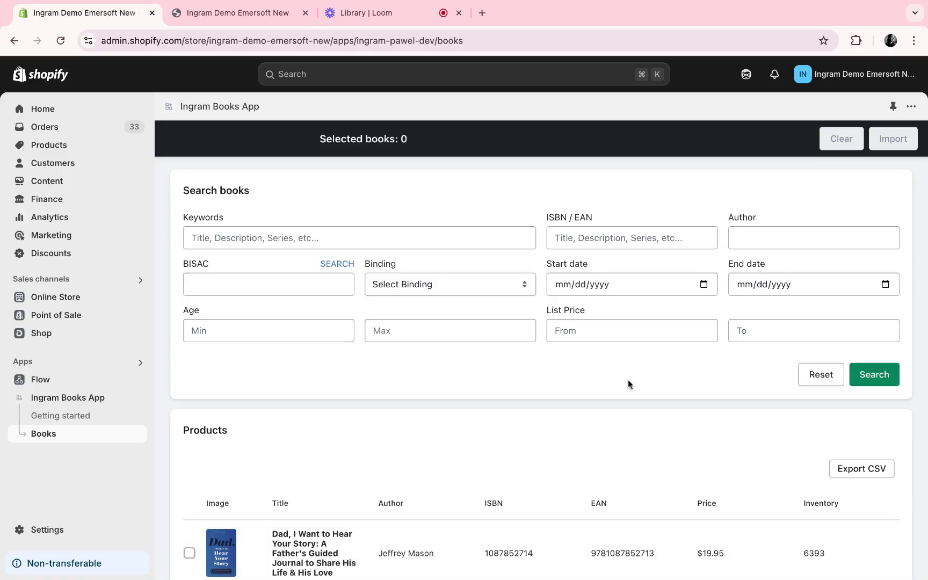
scroll(629, 382, down, 6)
scroll(628, 379, down, 16)
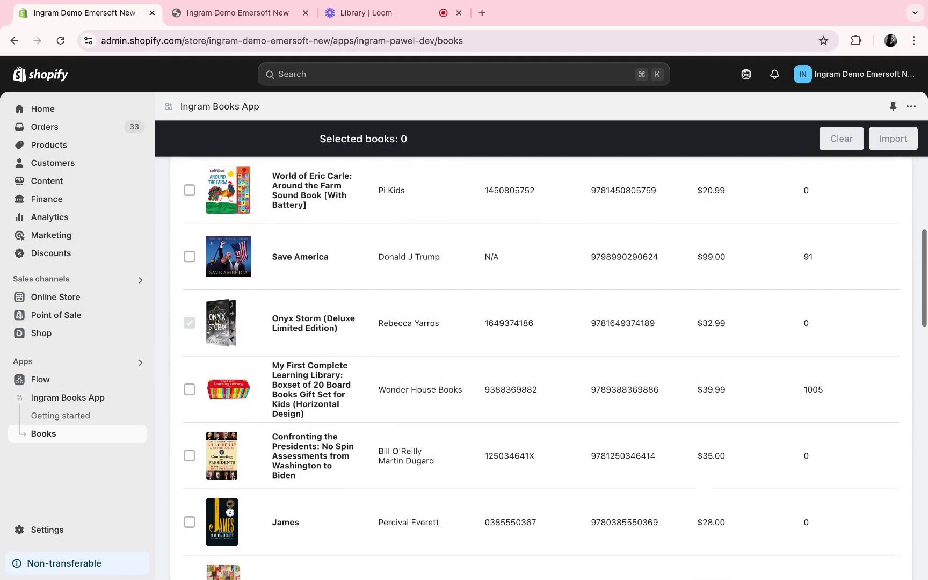
scroll(627, 379, up, 5)
scroll(548, 367, up, 12)
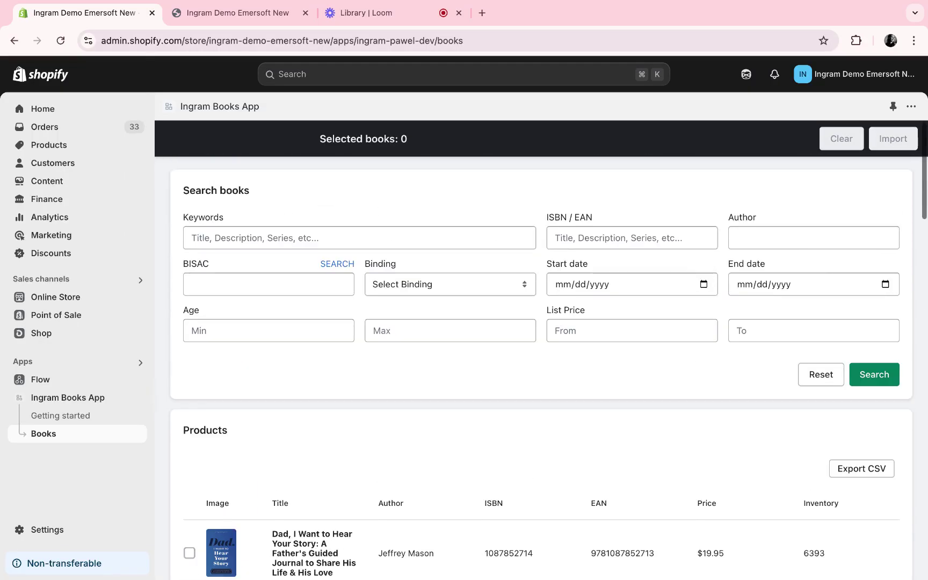
scroll(548, 367, down, 4)
scroll(541, 371, down, 1)
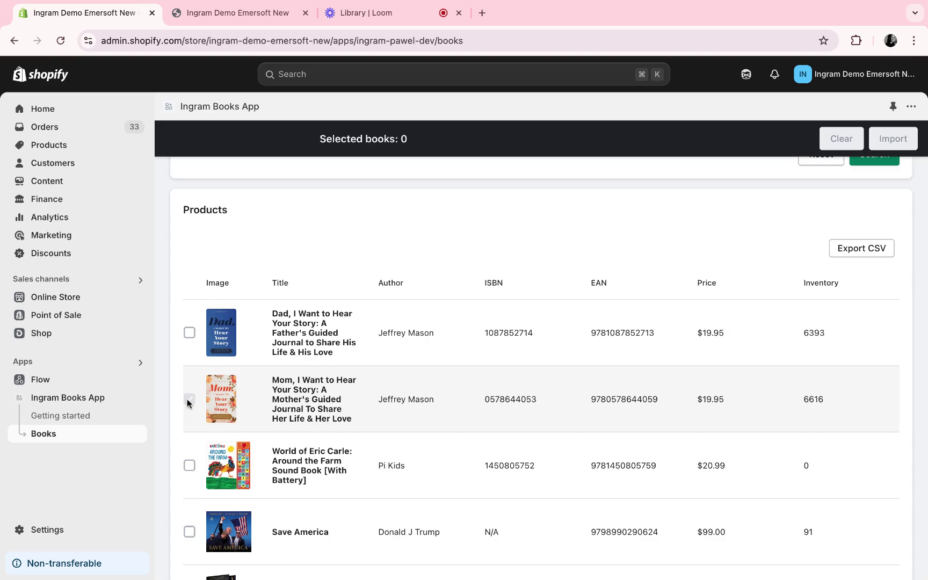
scroll(204, 362, up, 1)
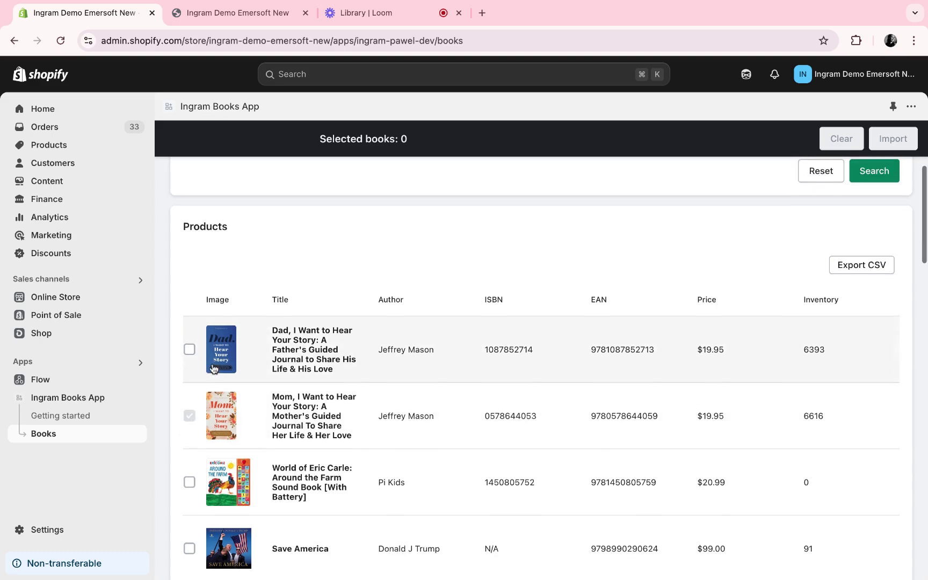
scroll(183, 352, up, 2)
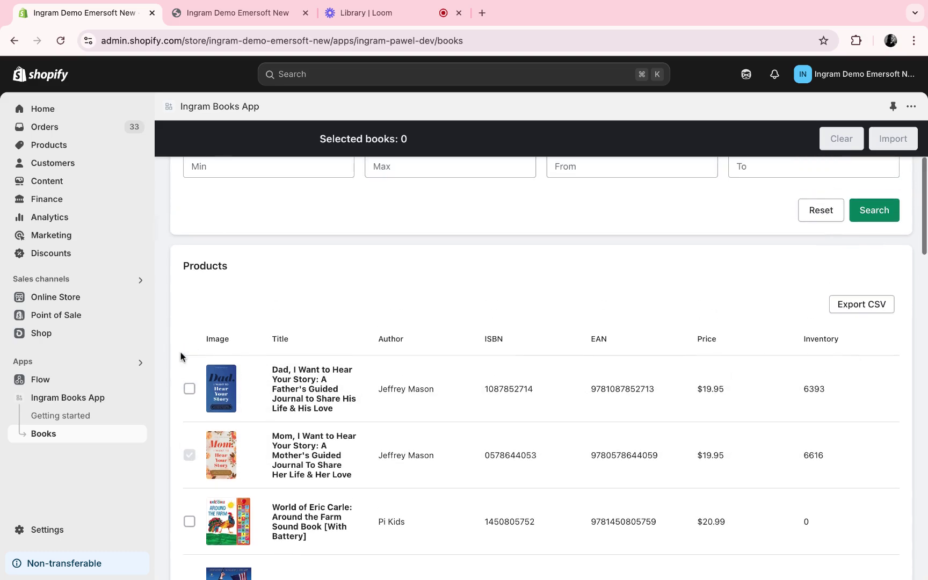
scroll(189, 387, up, 5)
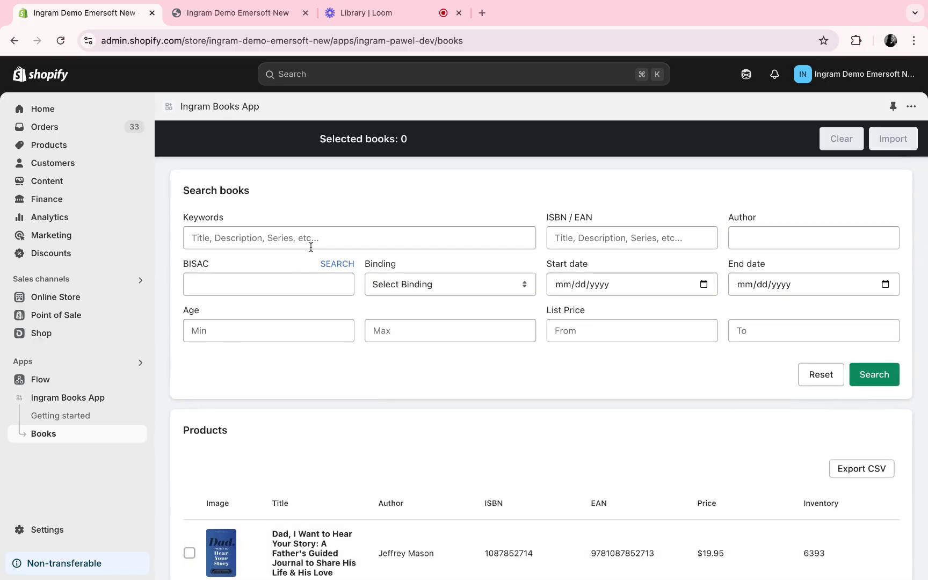
- Search the Ingram catalogue for 'holly' and tick Stephen King's Holly for import
click(311, 234)
text(holly)
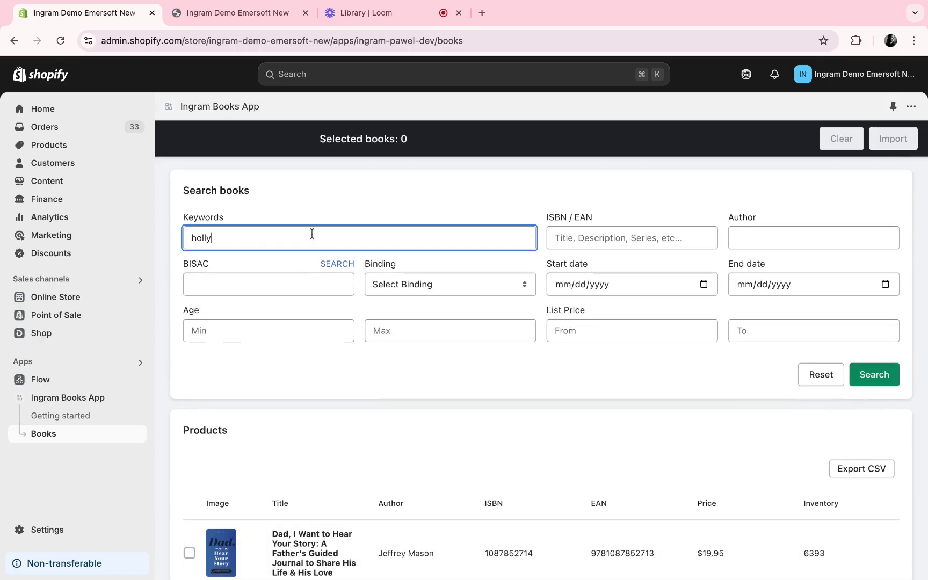
click(881, 370)
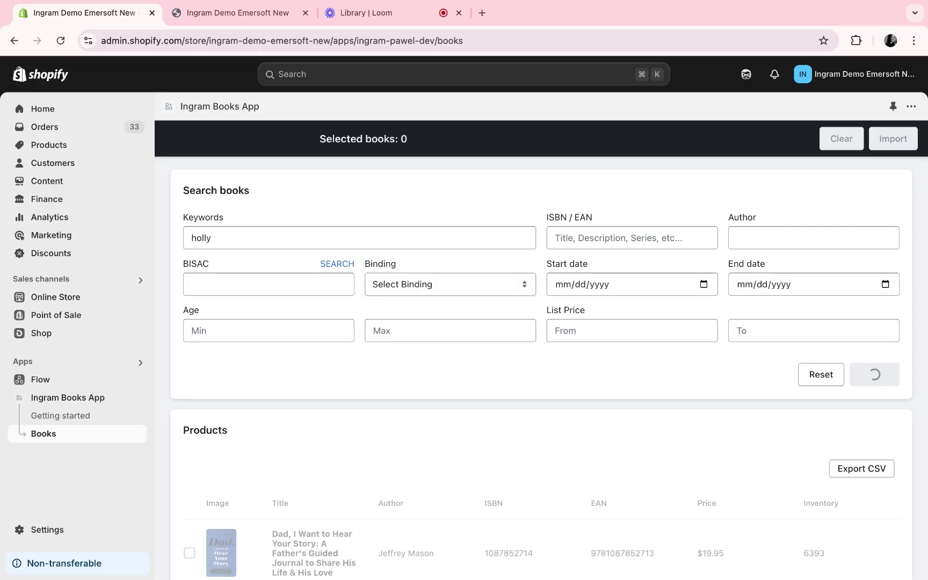
scroll(566, 397, down, 7)
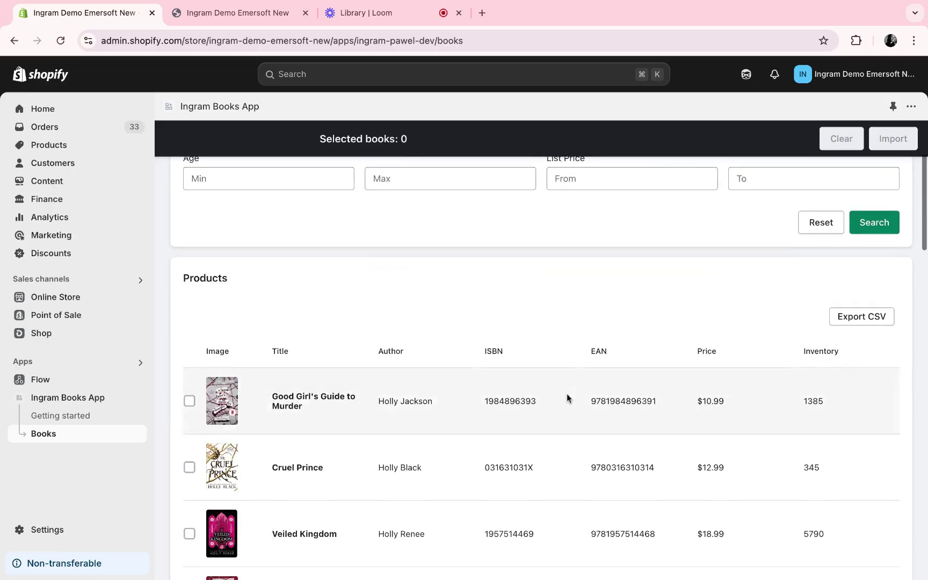
scroll(541, 367, down, 2)
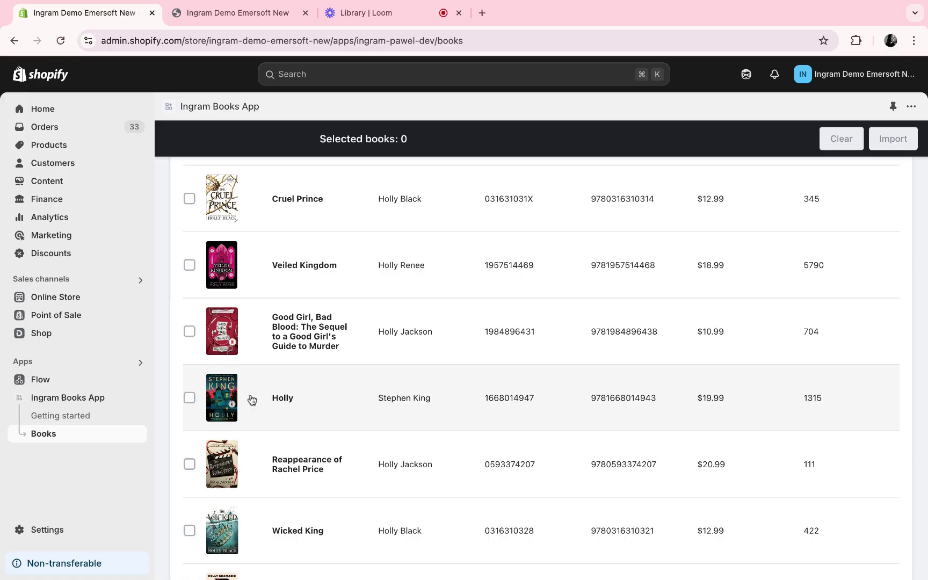
click(189, 397)
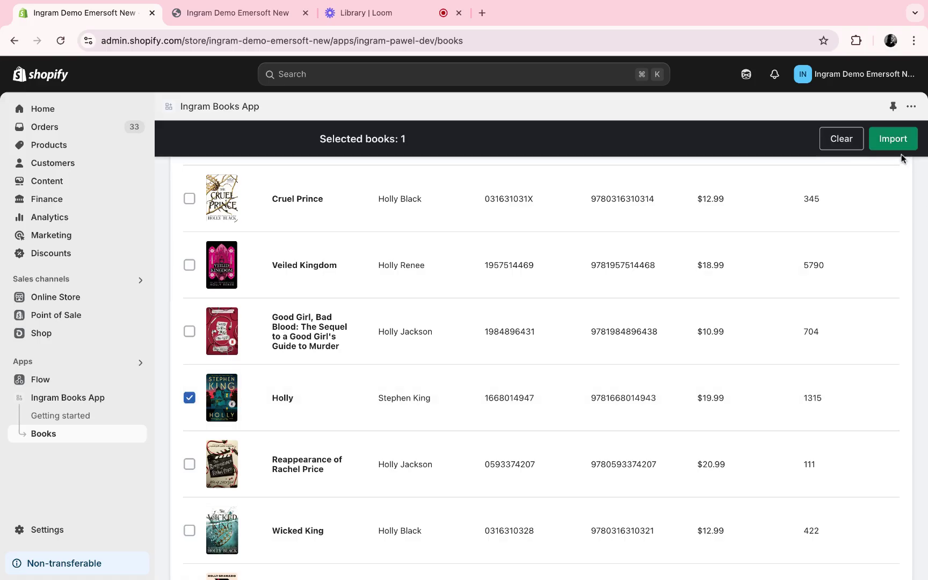
- Import Holly with price $19.99 and compare-at price $24.99
click(896, 144)
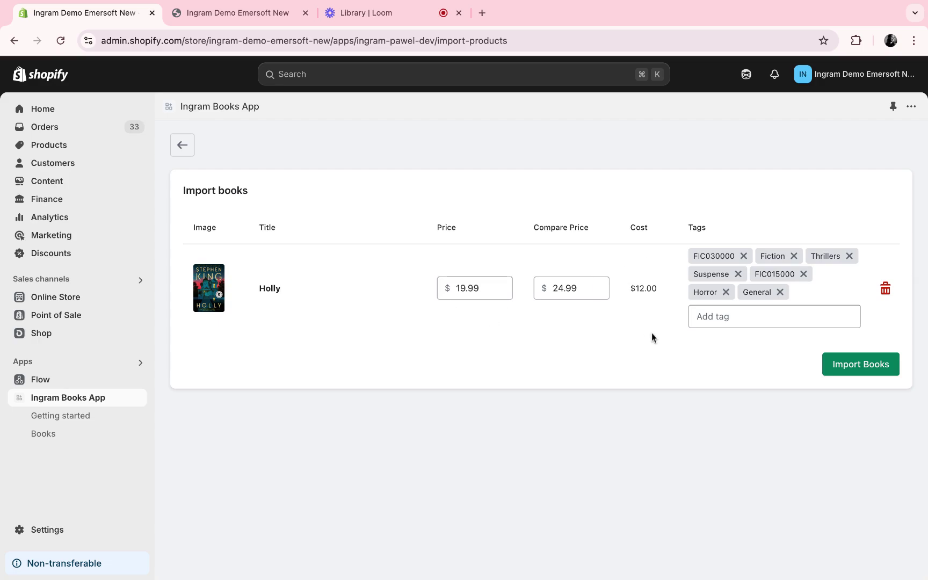
click(874, 370)
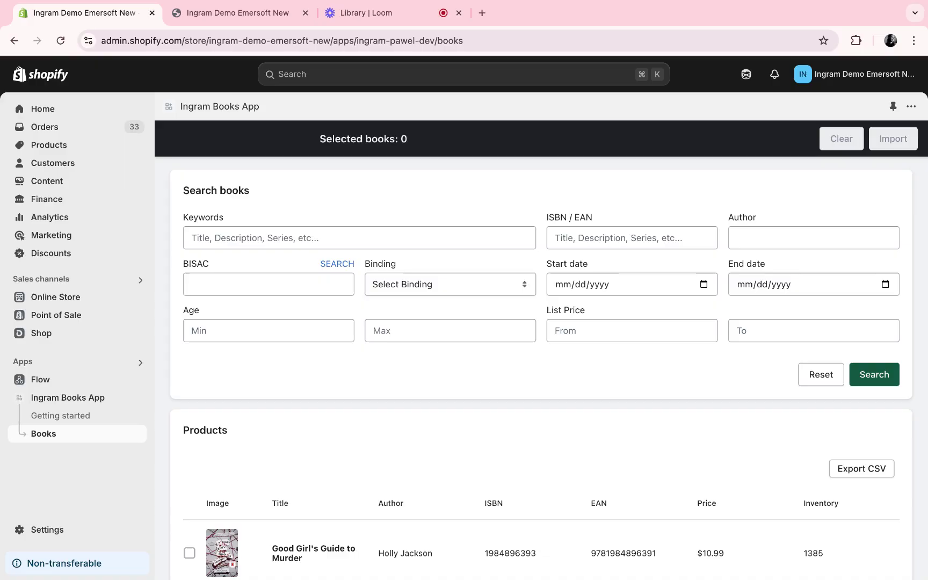
- Open the Products list to confirm Holly appears as a Draft with 1,315 in stock
click(78, 147)
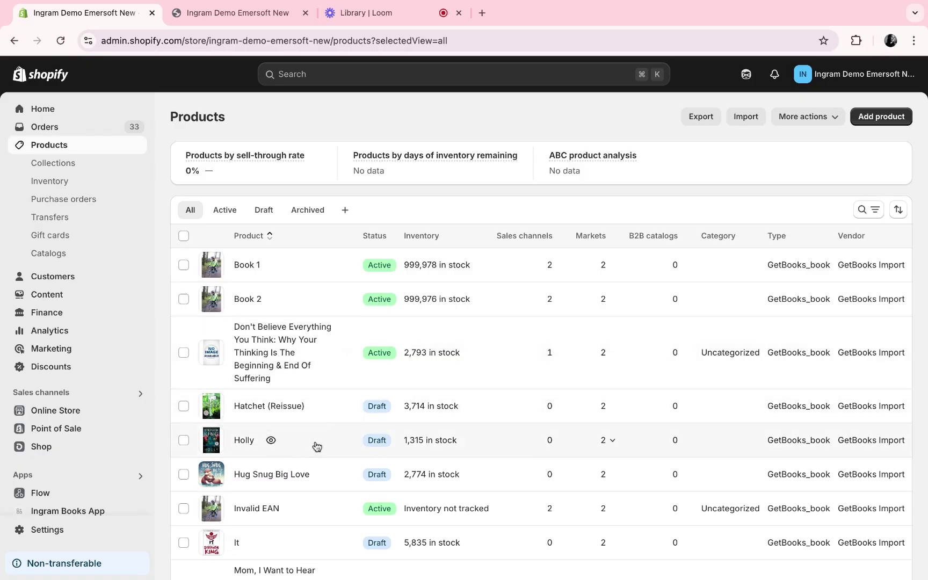
- Open Holly's product page and review its description, cover, genre tags, $19.99 pricing and 1,315 inventory
click(243, 440)
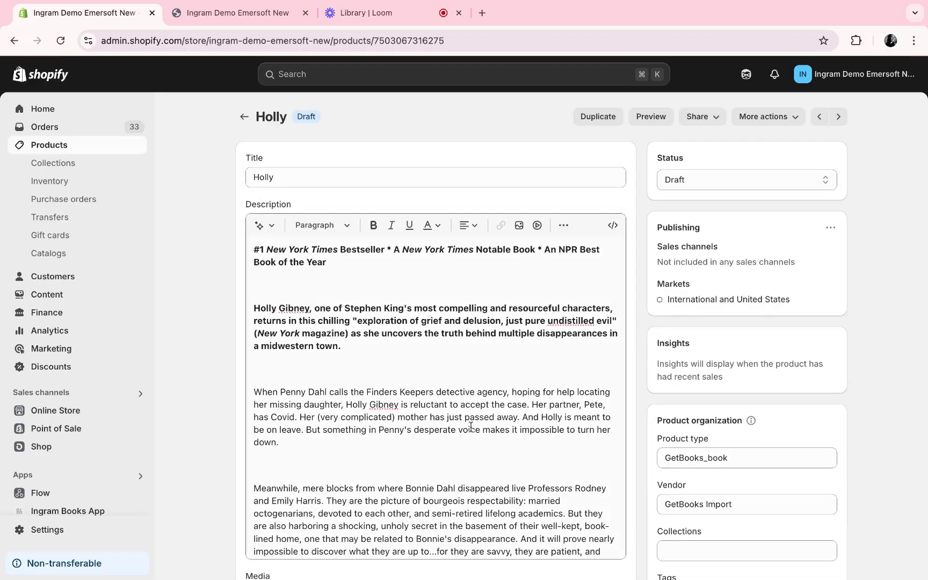
scroll(470, 425, down, 1)
scroll(756, 352, down, 7)
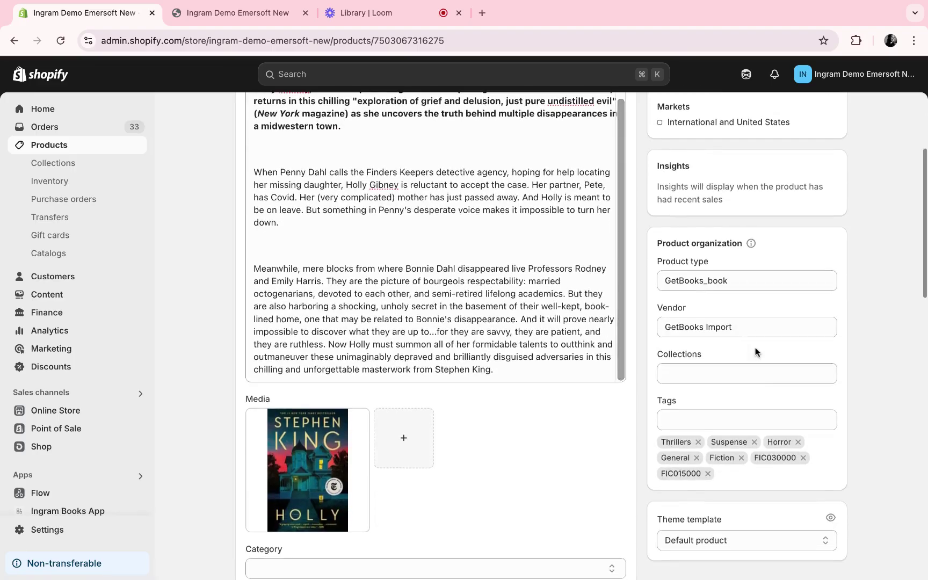
scroll(679, 433, down, 3)
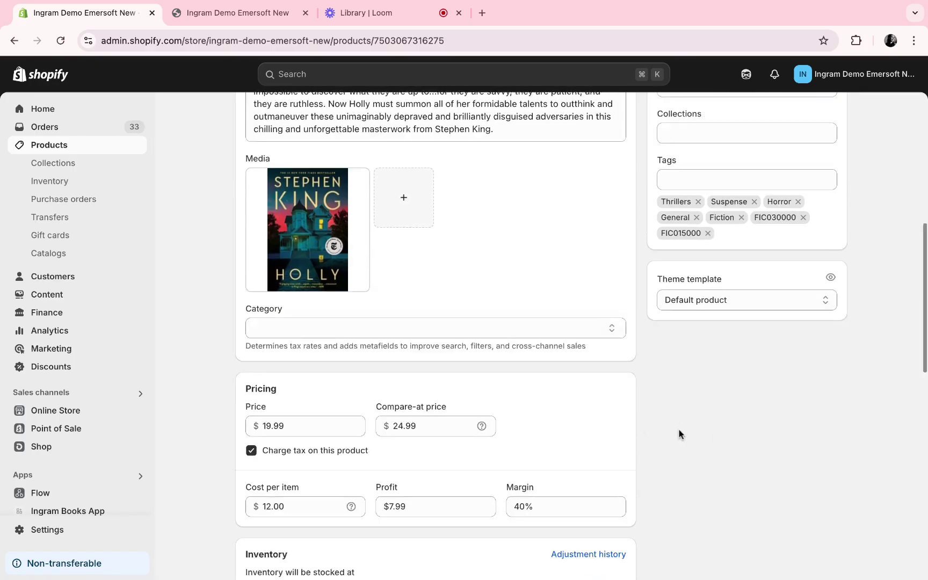
scroll(679, 434, down, 9)
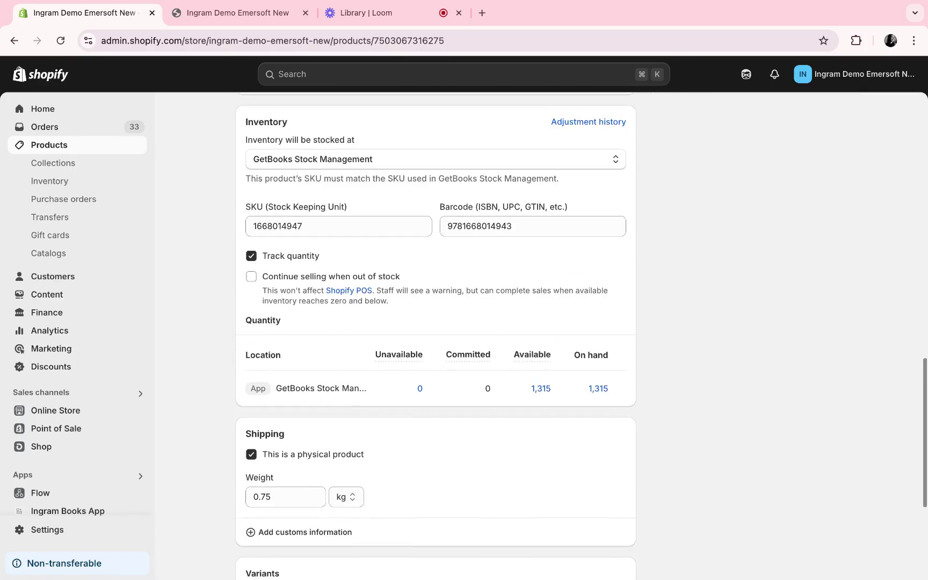
scroll(686, 388, up, 15)
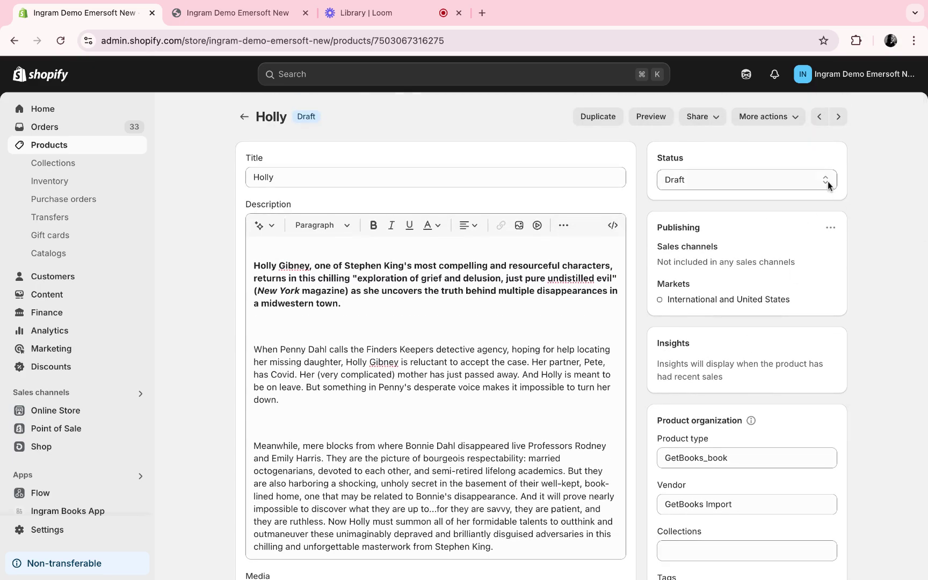
- Change Holly's product status from Draft to Active and save
click(828, 182)
click(826, 169)
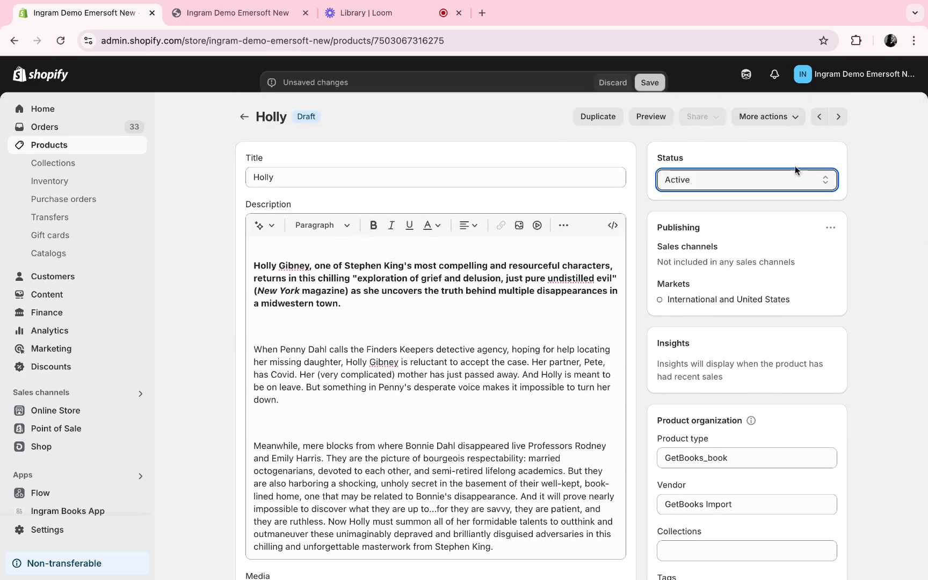
key(super+s)
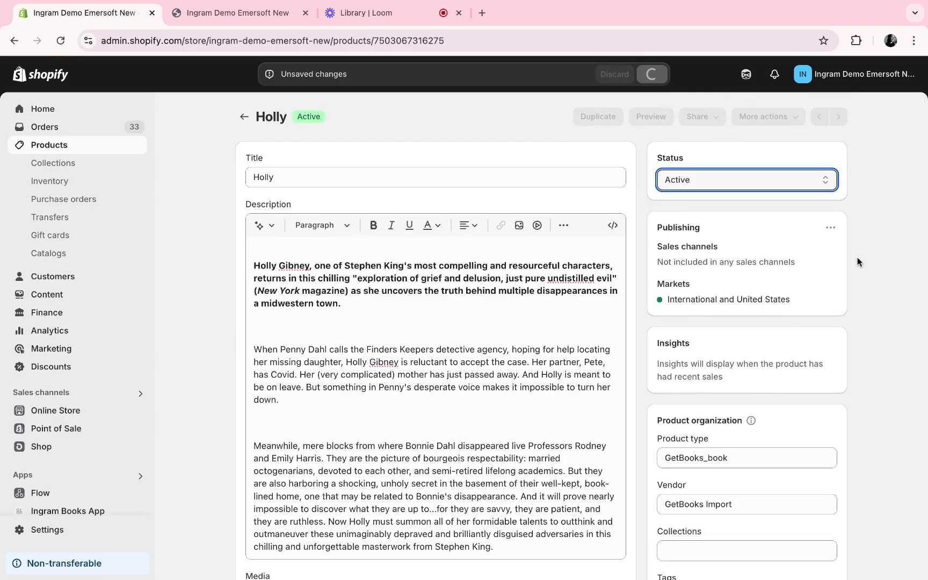
- Publish Holly to the Online Store sales channel, save, and switch to the storefront tab
click(831, 228)
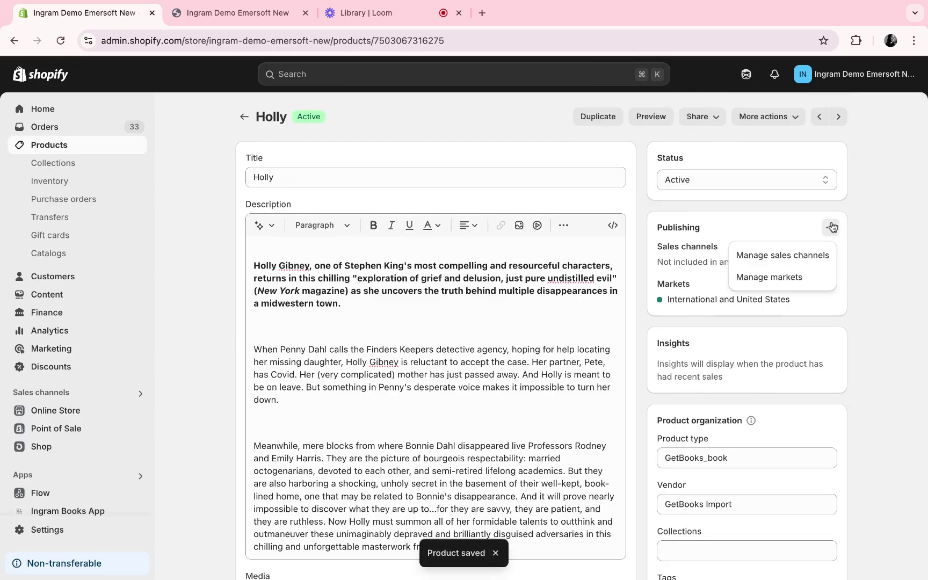
click(811, 257)
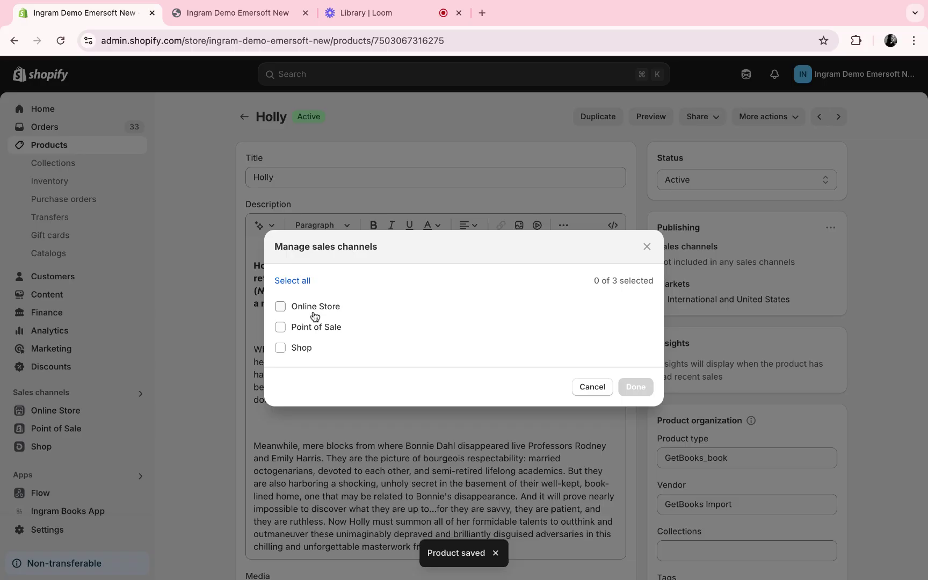
click(313, 310)
click(636, 391)
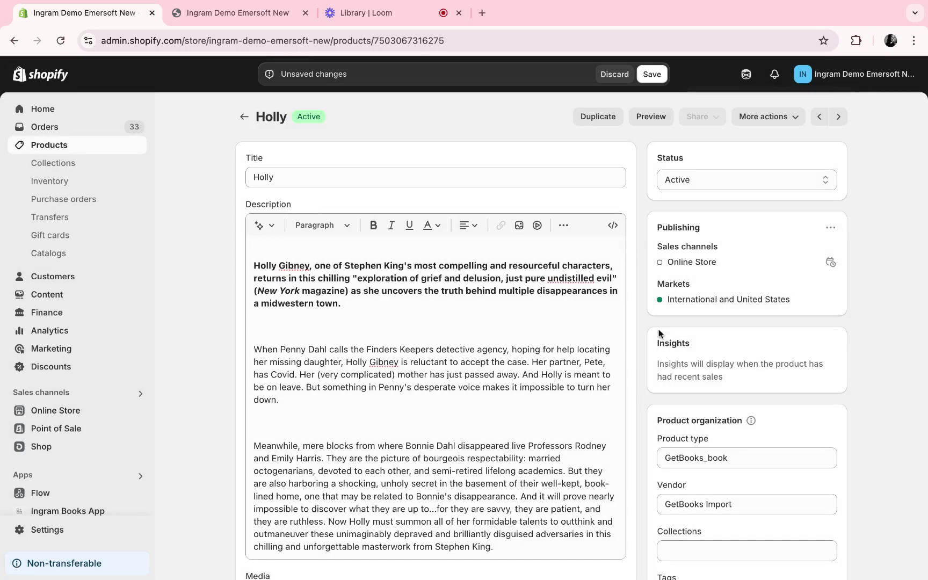
click(652, 73)
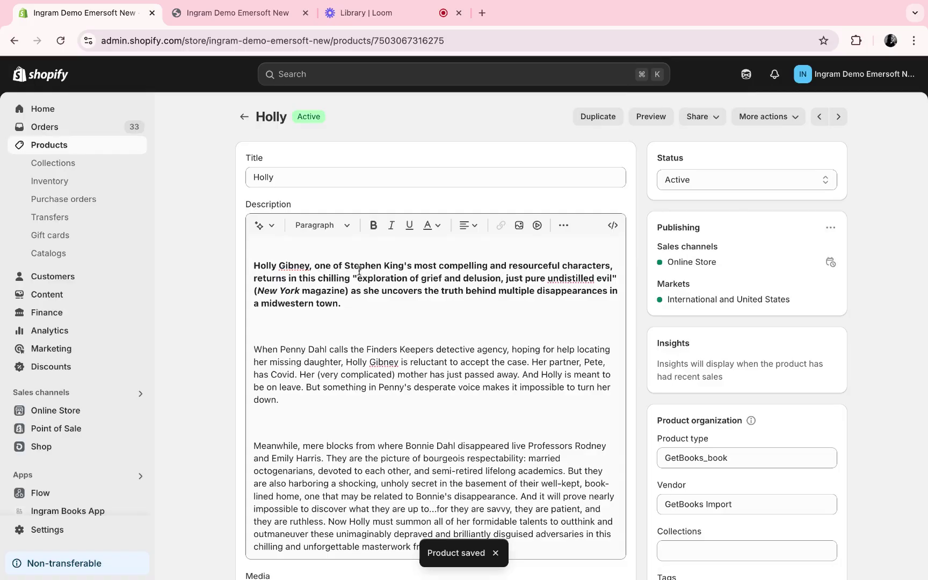
scroll(358, 270, up, 2)
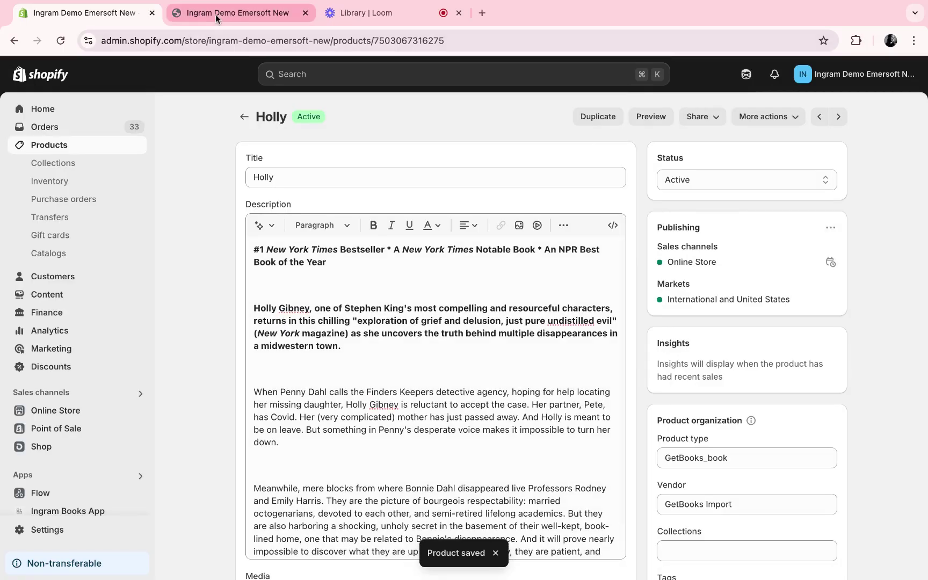
click(216, 18)
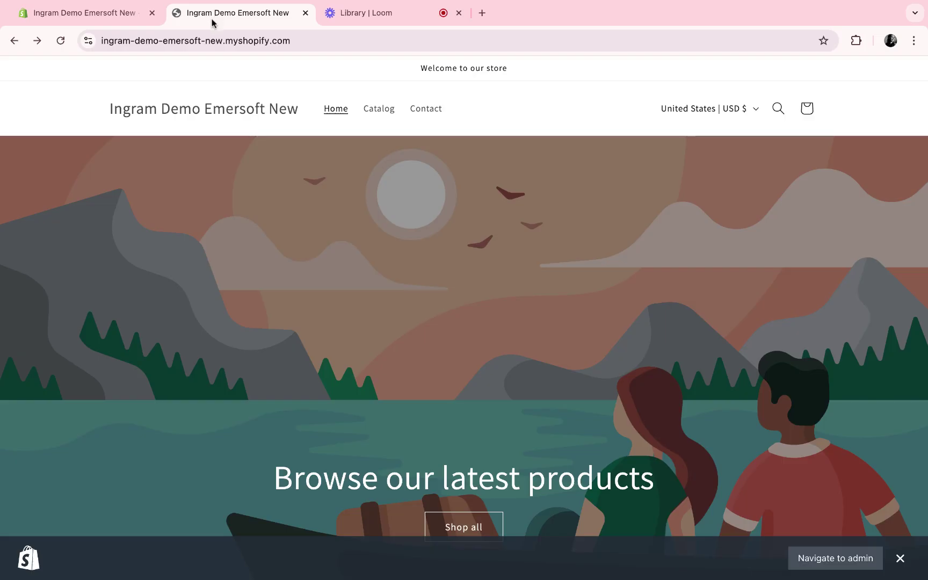
- Reload the storefront and open Holly's product page from Featured products
click(60, 41)
scroll(356, 207, down, 8)
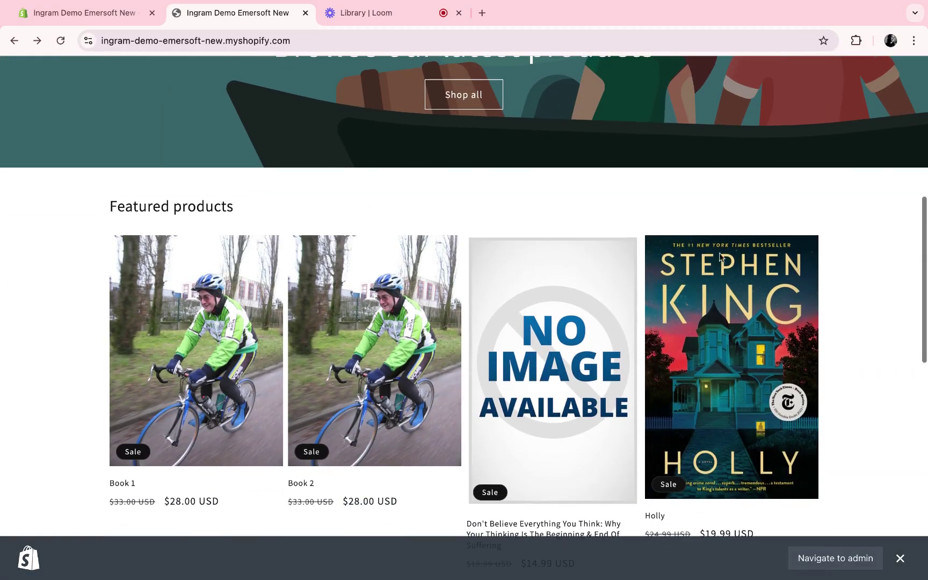
click(731, 332)
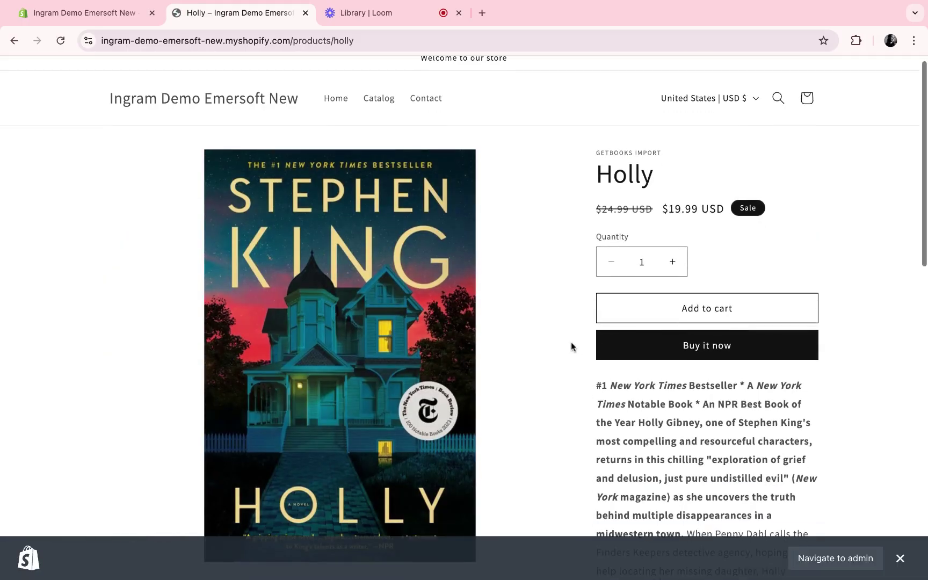
scroll(580, 347, down, 1)
- Start a Buy it now checkout for Holly with the contact e-mail, customer name and suggested shipping address
click(731, 322)
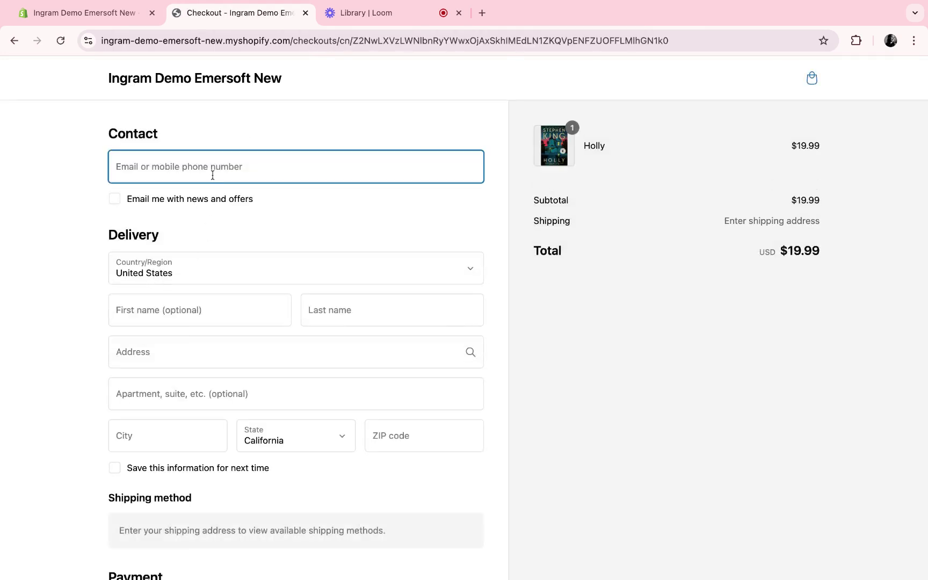
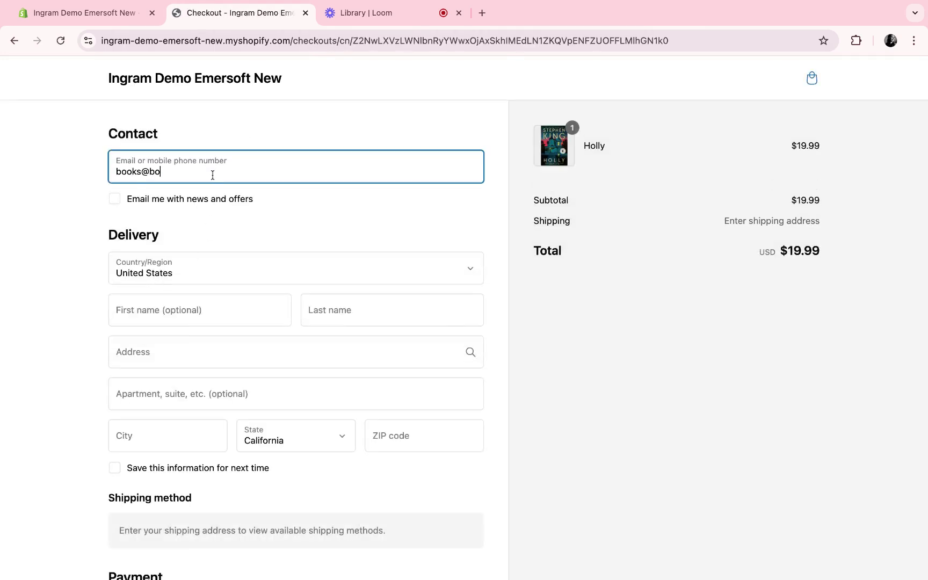
click(185, 315)
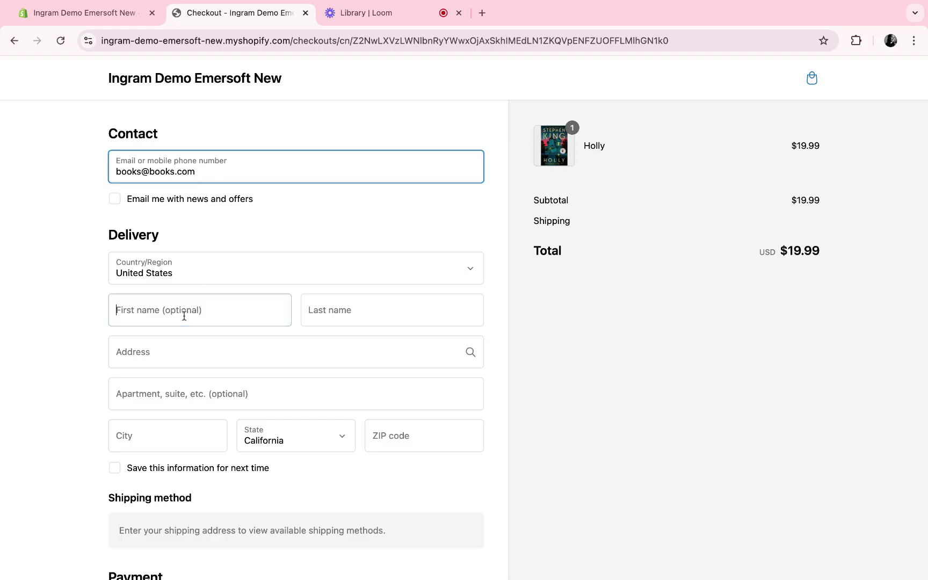
text(Bookie)
key(Tab)
text(Bo)
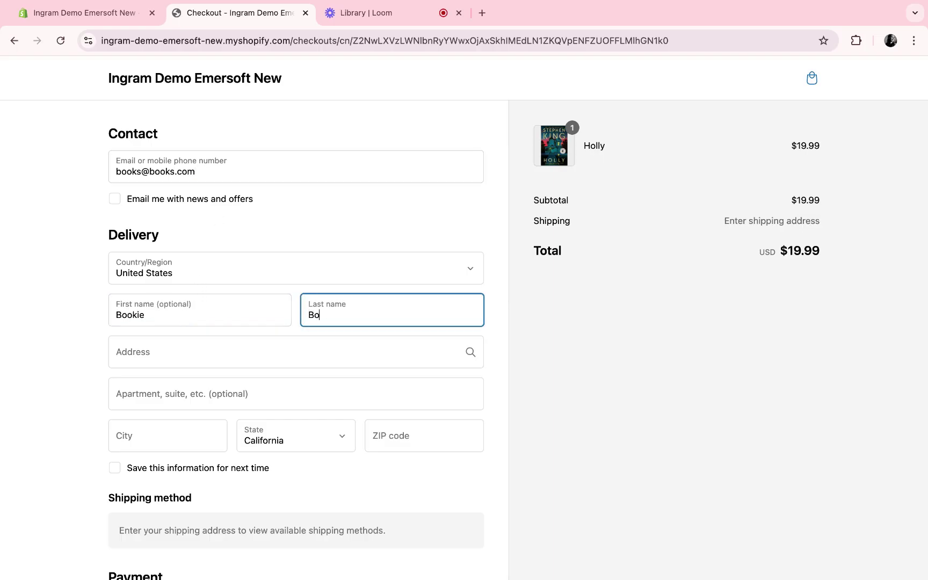
text(ok)
scroll(169, 335, down, 3)
click(185, 285)
text(123)
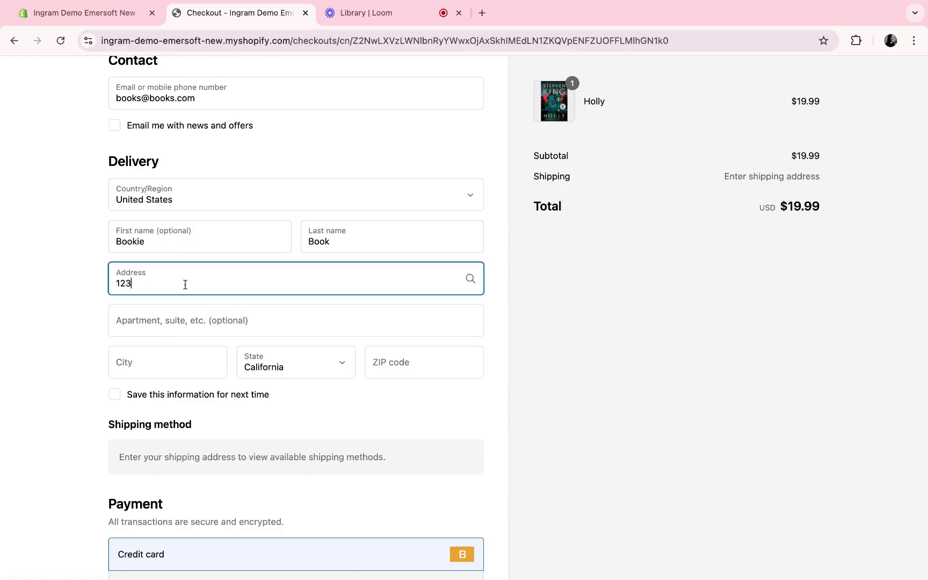
click(191, 339)
- Enter the test card number, expiry and security code, and pay the $25.94 total
scroll(191, 342, down, 3)
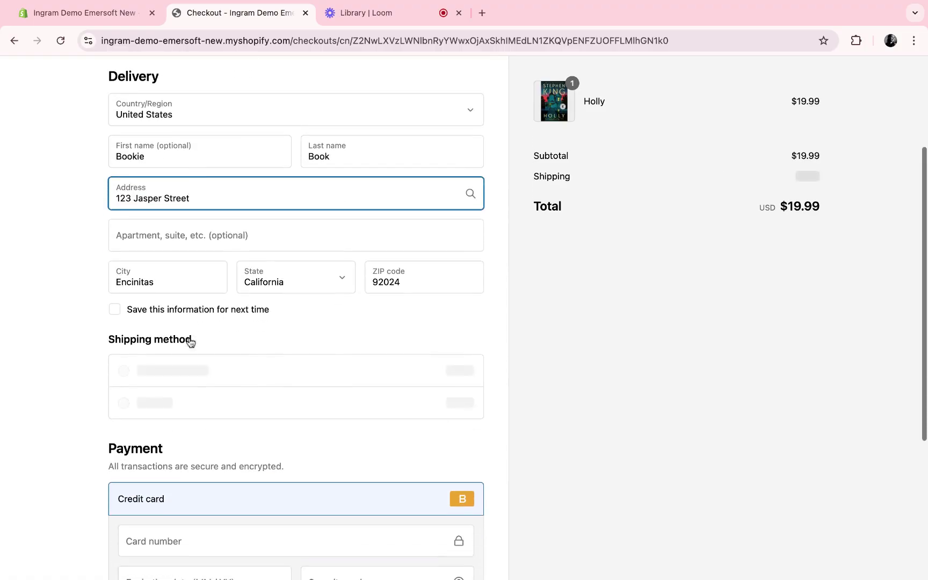
scroll(191, 342, down, 5)
click(205, 315)
text(1)
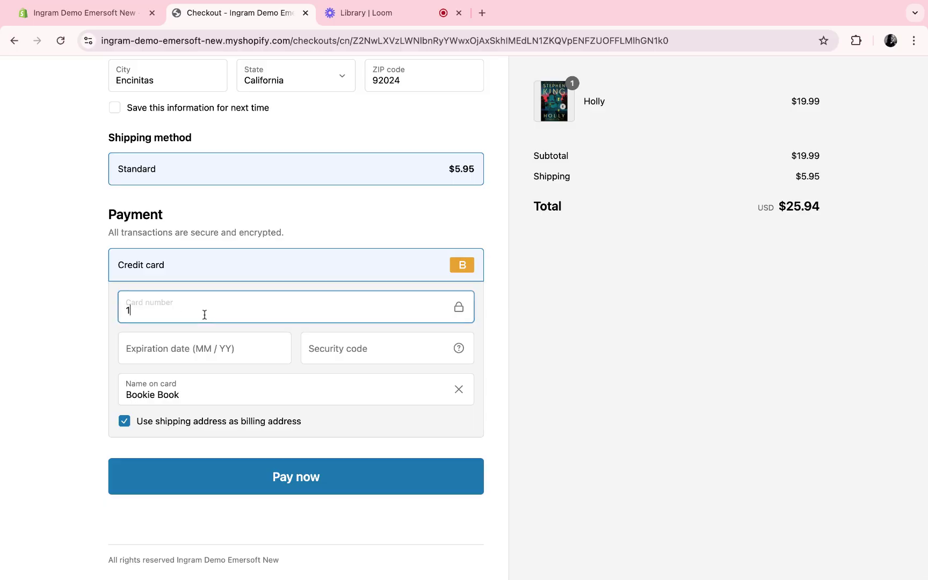
click(193, 357)
text(10 /)
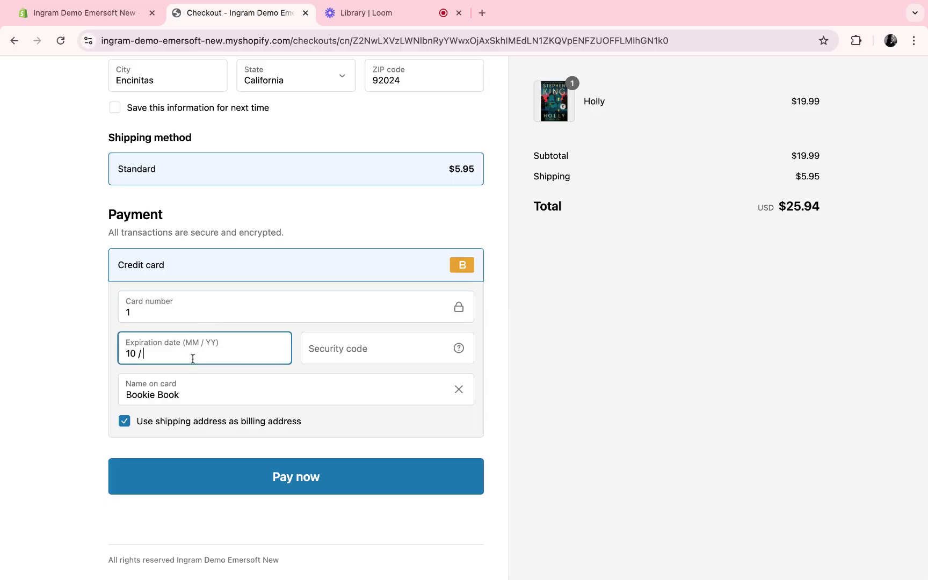
text(28)
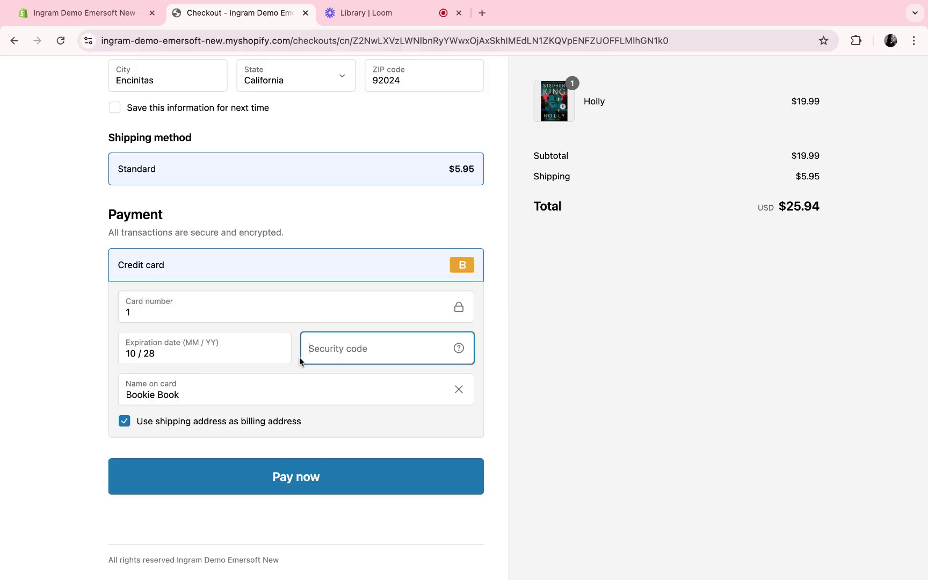
text(123)
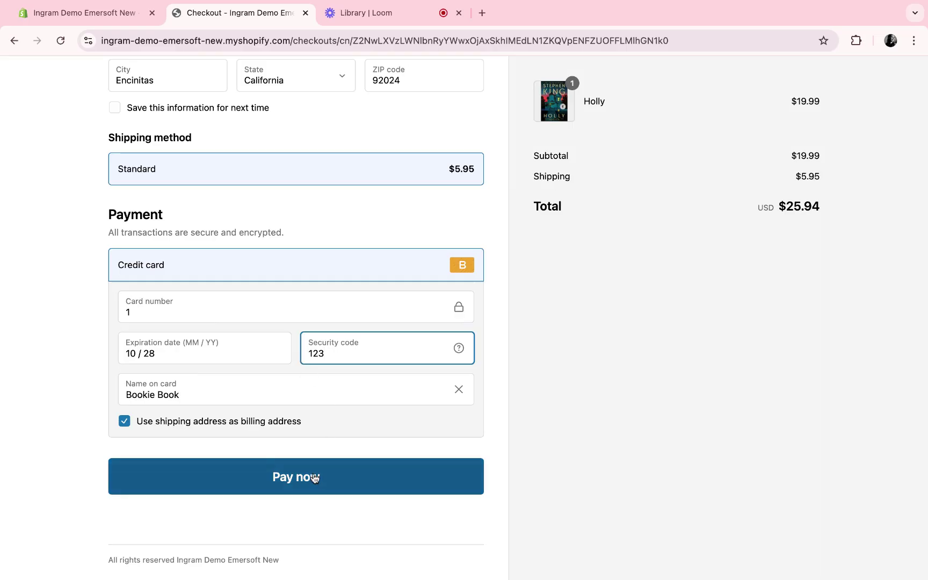
click(314, 477)
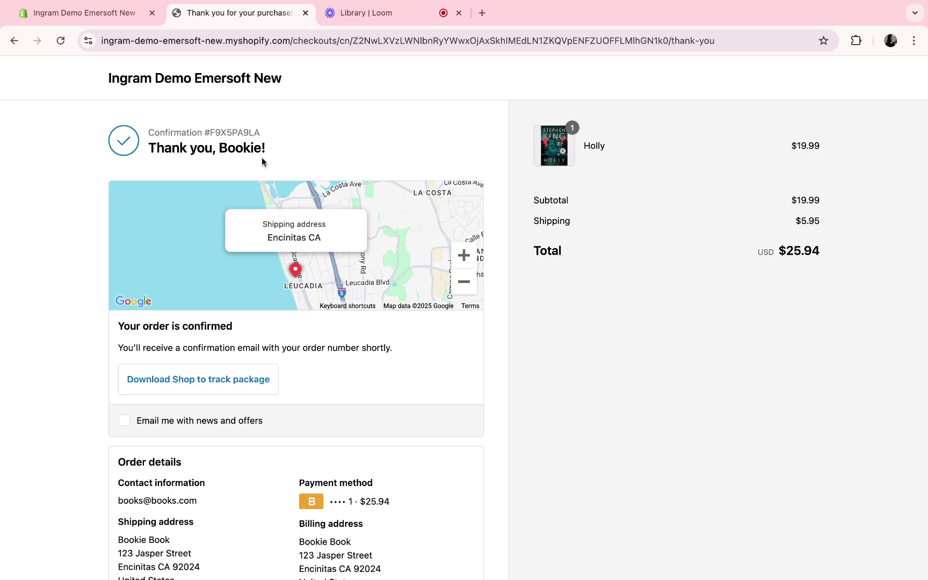
- Scroll through the Holly order's thank-you page to review the confirmation
scroll(285, 152, down, 2)
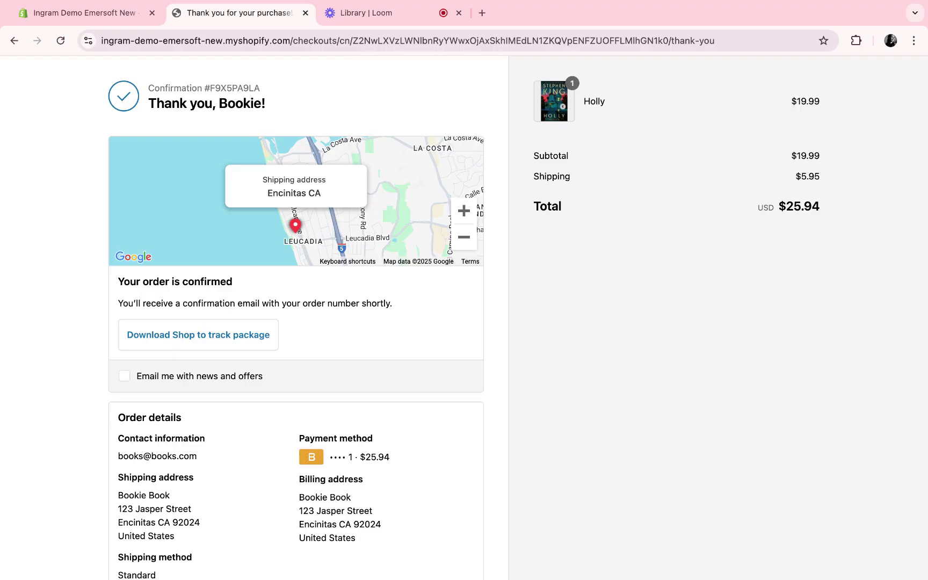
scroll(347, 367, down, 5)
scroll(358, 344, up, 7)
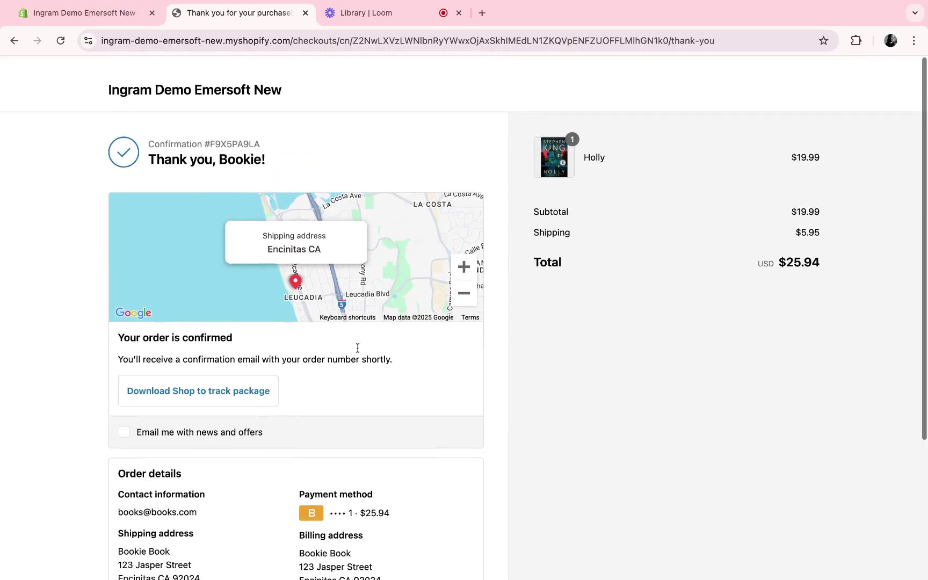
- Open the latest Holly order from admin Orders and review its $25.94 payment, fulfillment and timeline
click(152, 20)
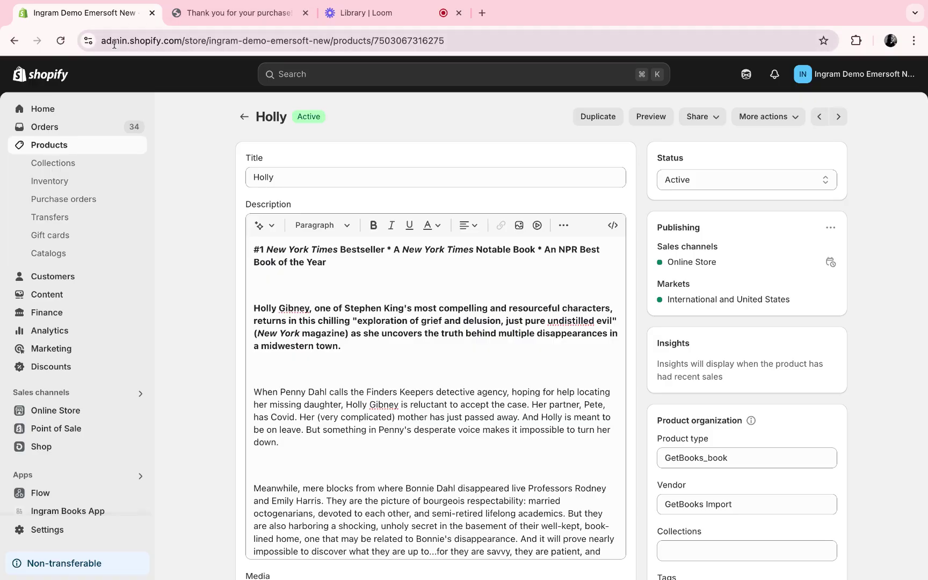
click(63, 128)
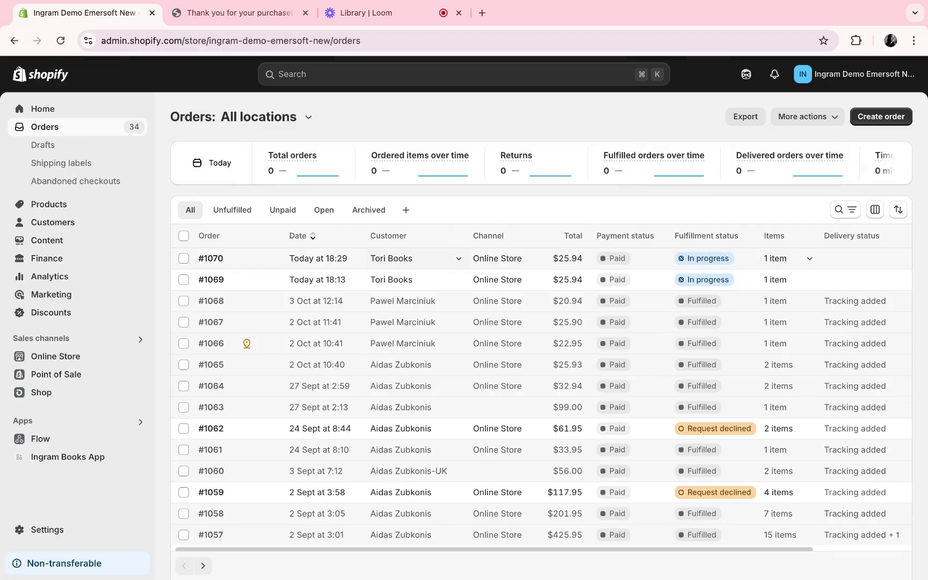
click(268, 267)
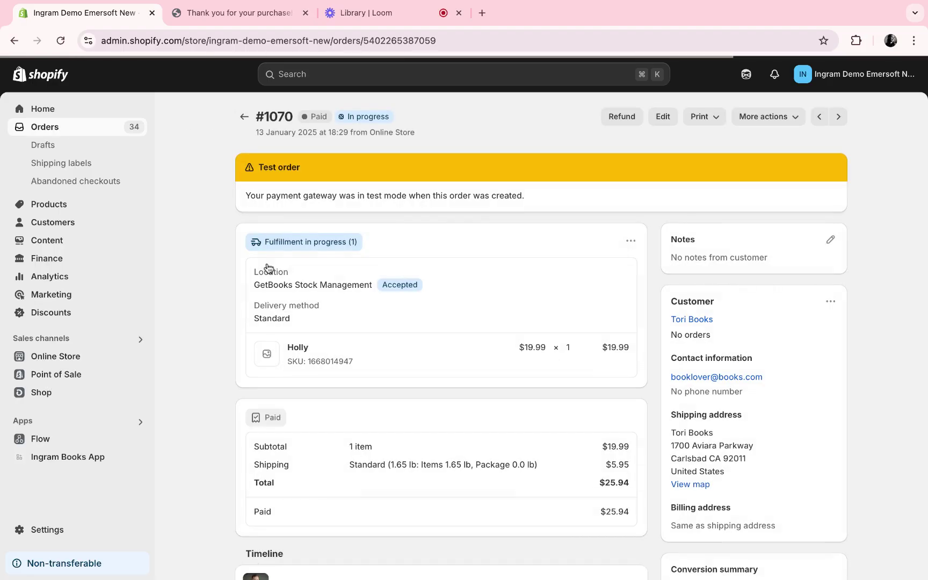
scroll(393, 305, down, 5)
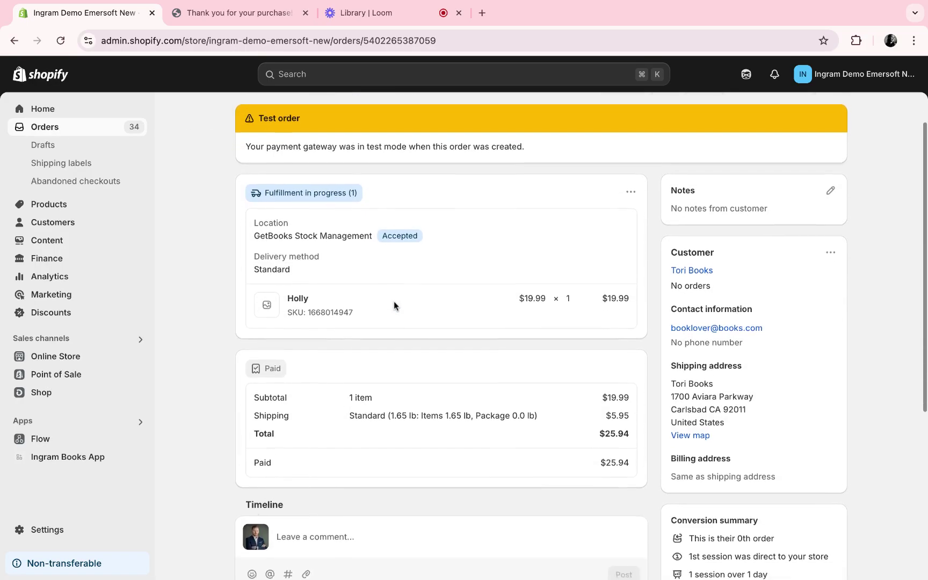
scroll(394, 301, down, 8)
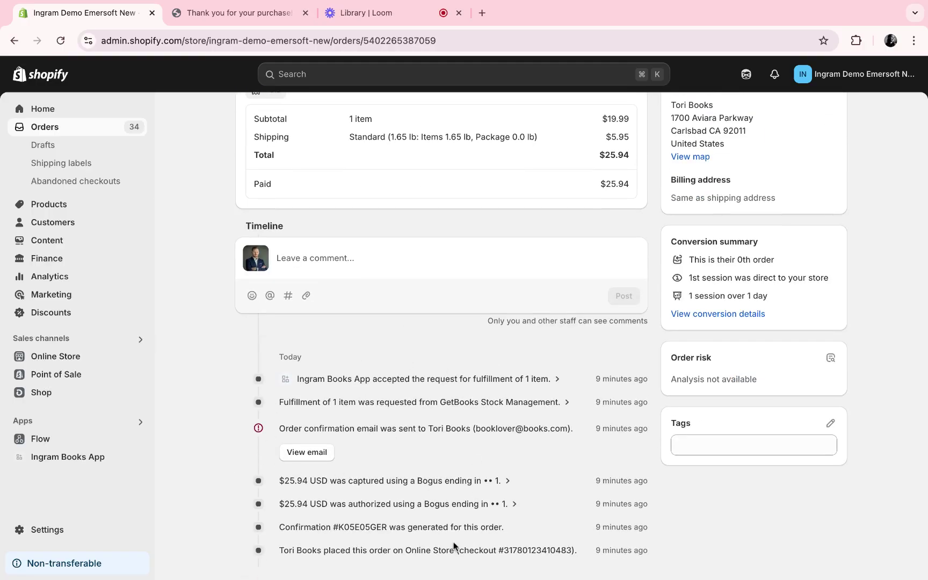
scroll(534, 449, up, 13)
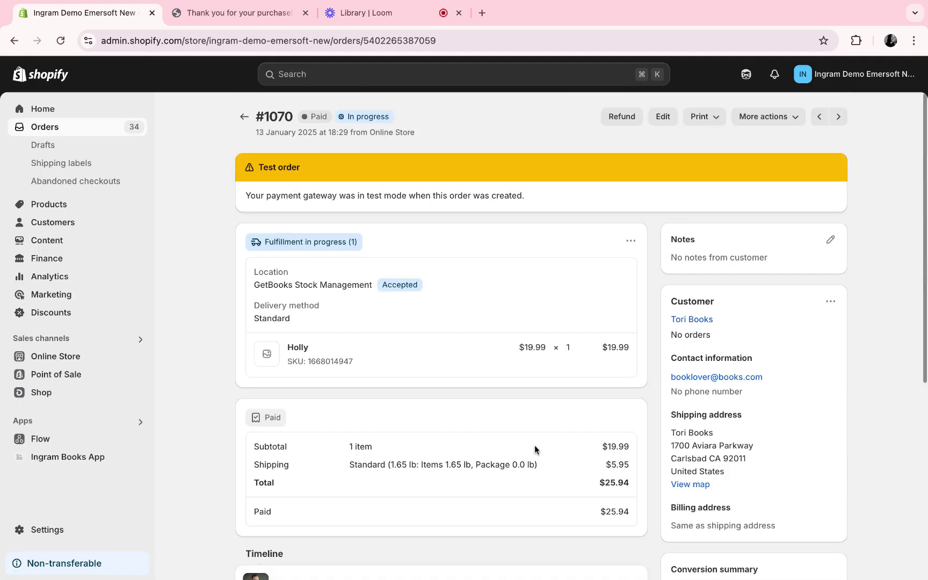
scroll(535, 449, down, 13)
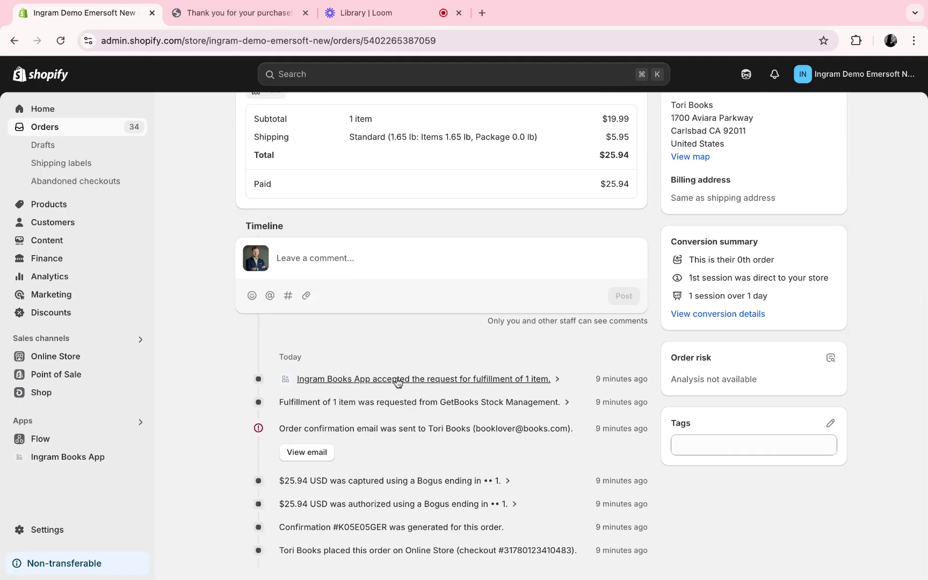
scroll(373, 363, up, 13)
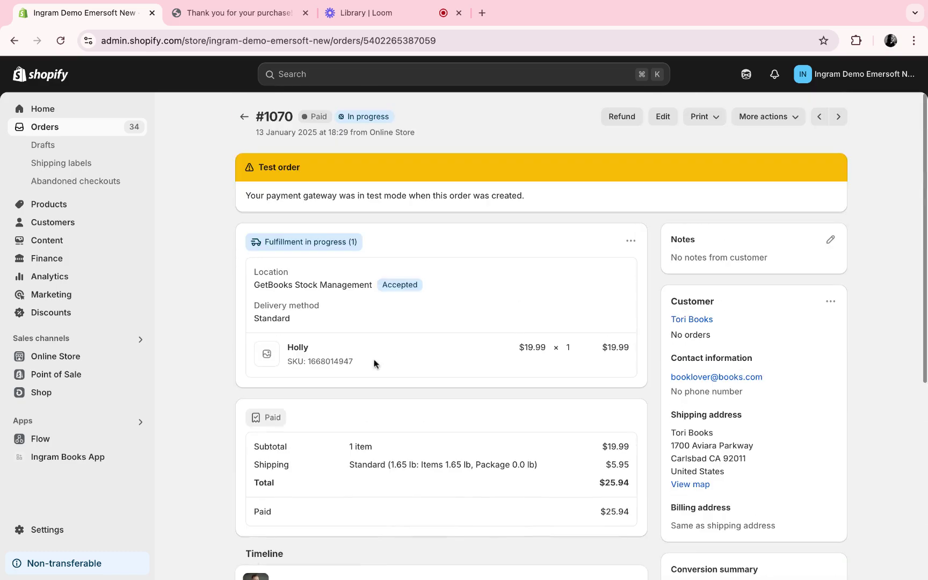
- Return to the Orders list, where the new $25.94 paid, in-progress orders appear at the top
click(87, 132)
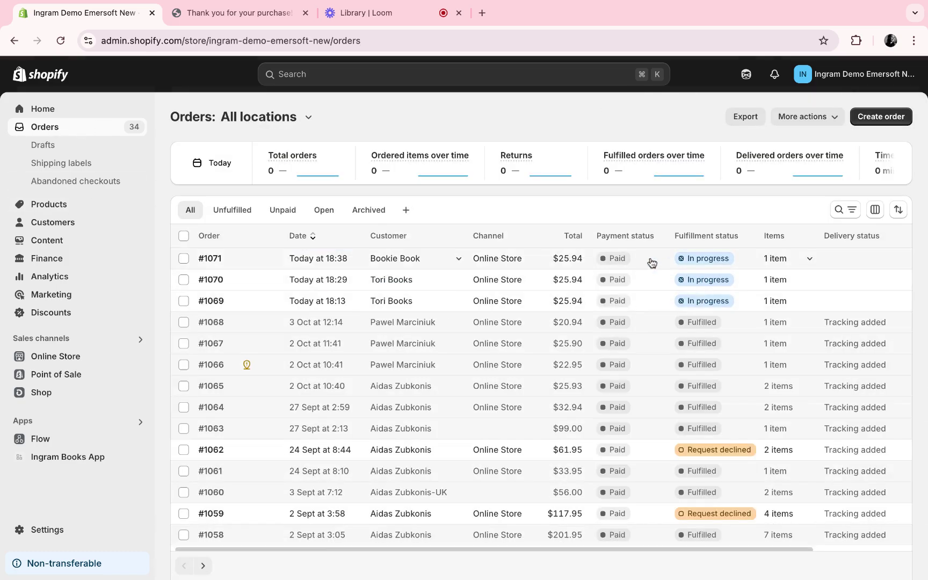